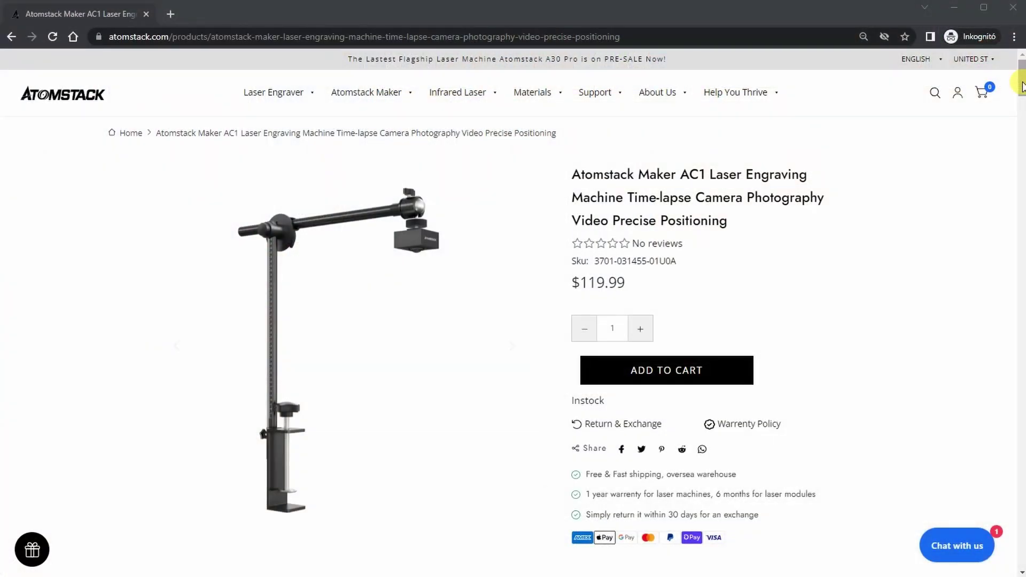
# Look through the Atomstack AC1 camera product page, from work preview and precise positioning to the lens and sensor comparison.
pyautogui.moveTo(1022, 87); pyautogui.dragTo(1007, 250)
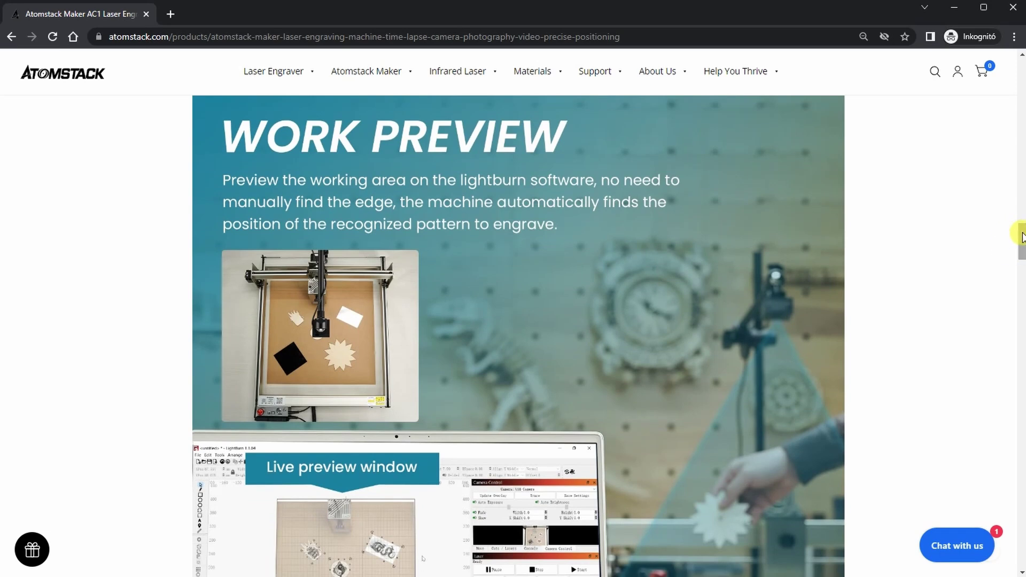
pyautogui.moveTo(1022, 237); pyautogui.dragTo(1021, 285)
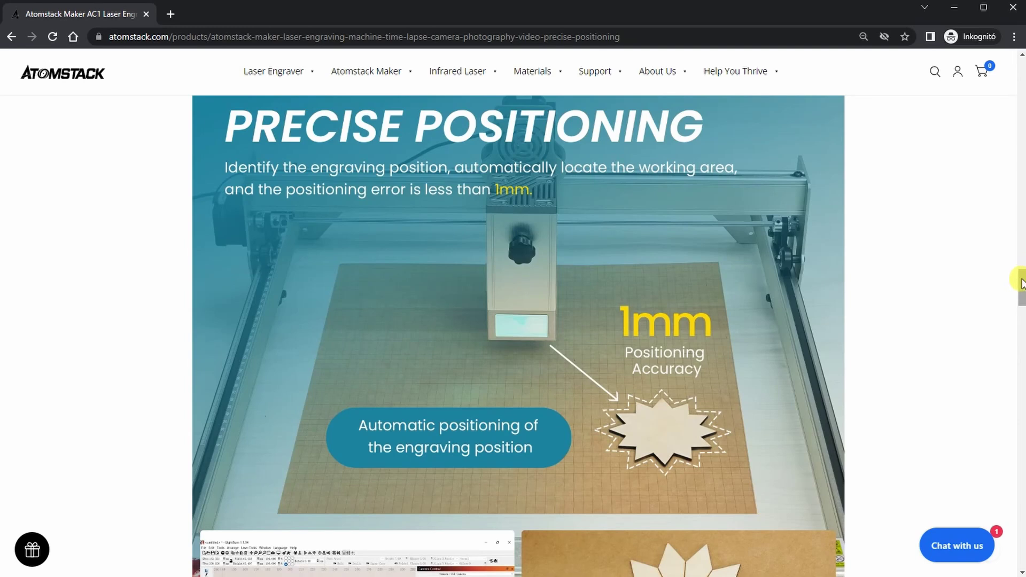
pyautogui.moveTo(1022, 283); pyautogui.dragTo(1021, 312)
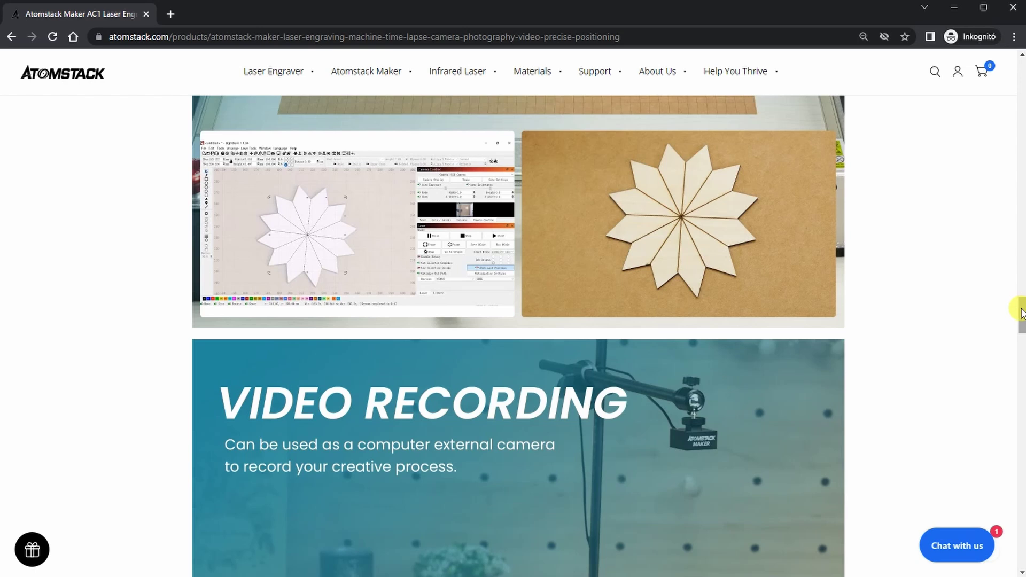
pyautogui.moveTo(1022, 313); pyautogui.dragTo(1022, 345)
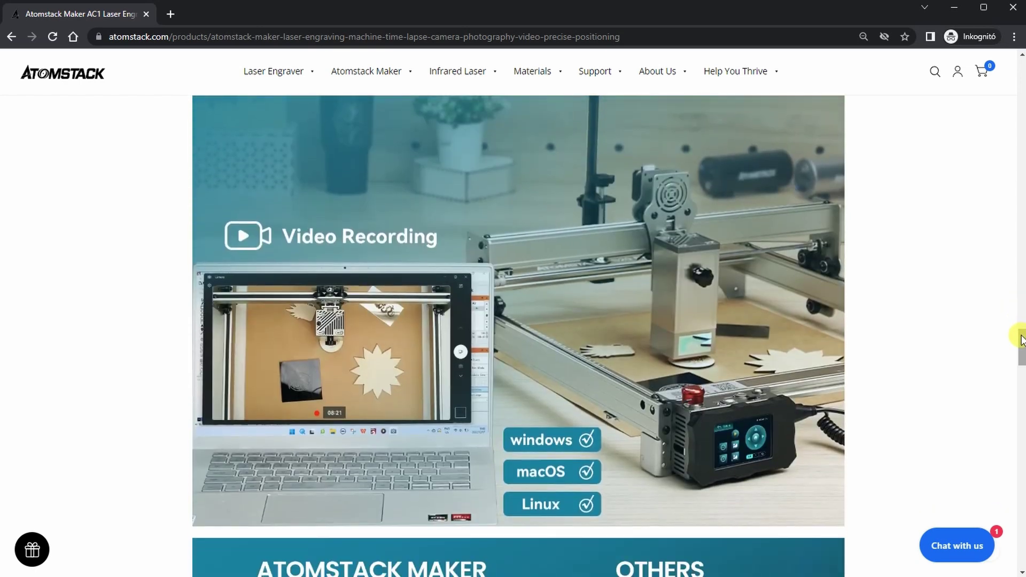
pyautogui.moveTo(1022, 339); pyautogui.dragTo(1018, 384)
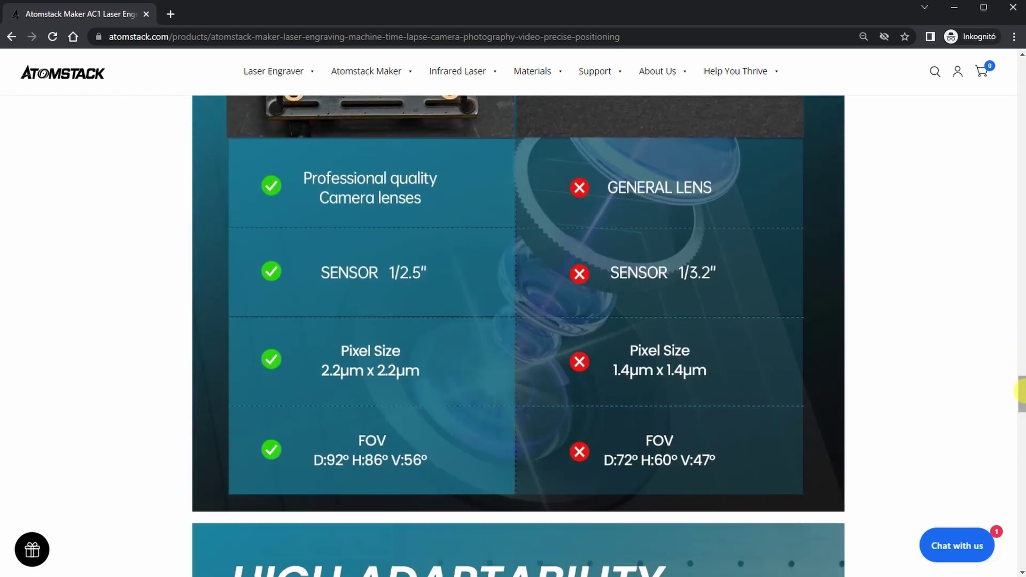
pyautogui.moveTo(1022, 394); pyautogui.dragTo(1022, 424)
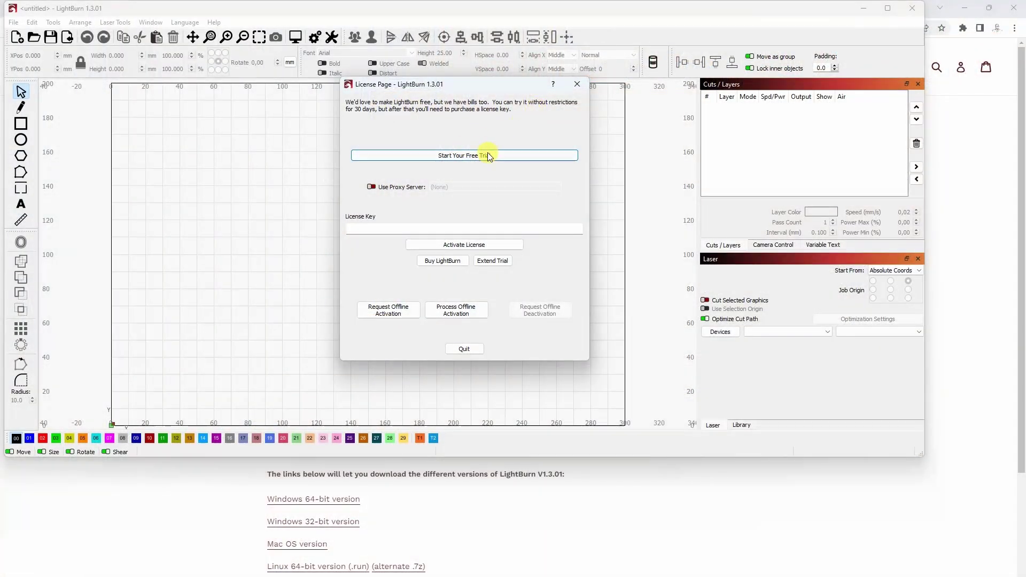
# Start the LightBurn free trial and acknowledge its activation.
pyautogui.click(464, 161)
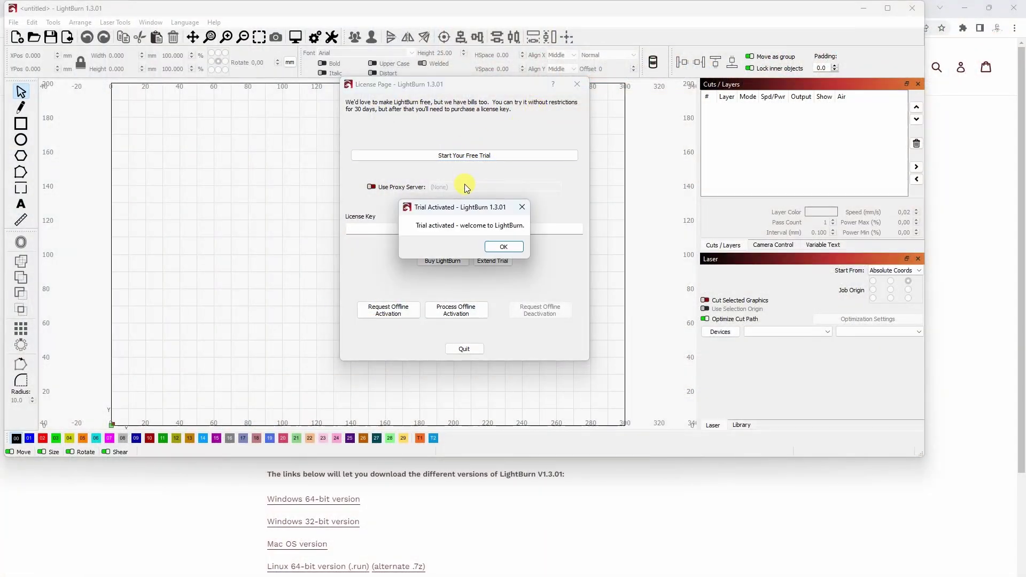
pyautogui.click(504, 247)
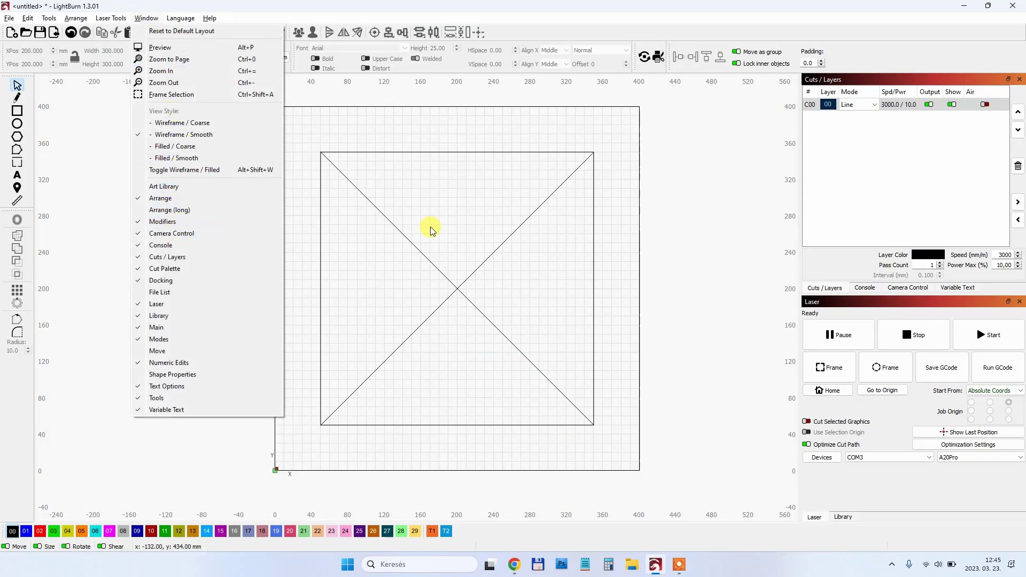
# Display the camera controls and start the lens calibration for the PH720 camera with the fisheye lens option.
pyautogui.click(905, 288)
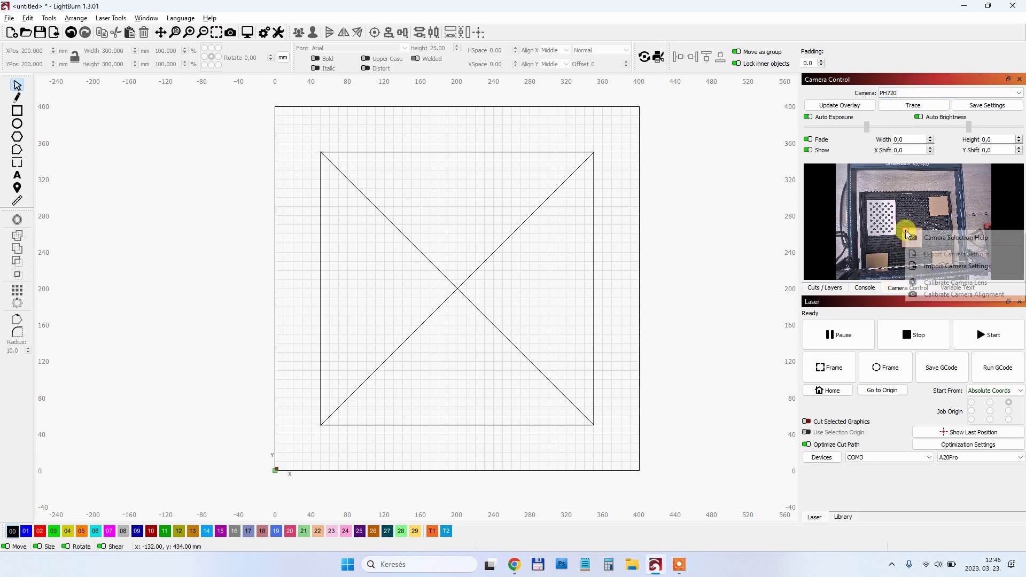
pyautogui.click(939, 287)
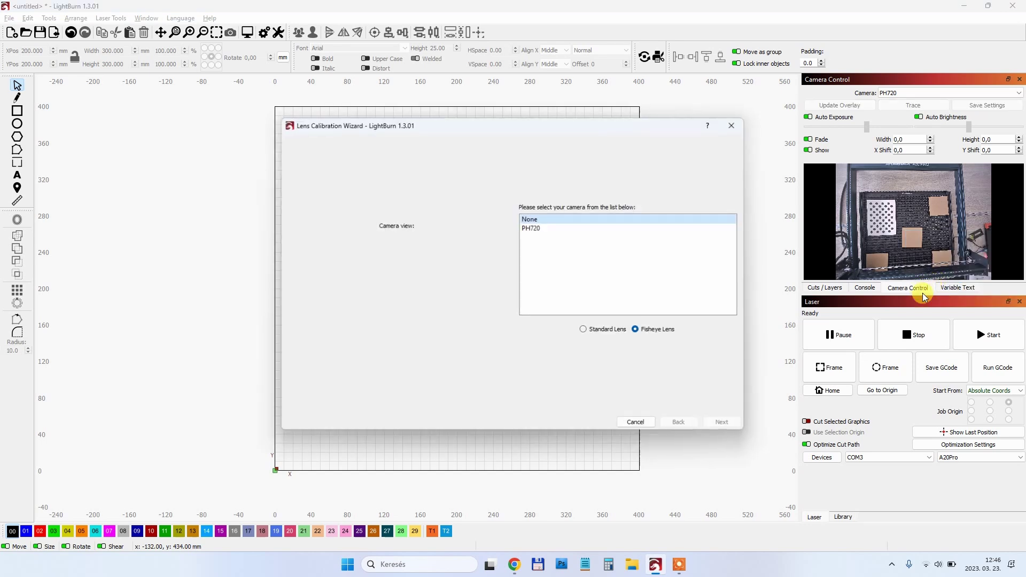
pyautogui.click(717, 483)
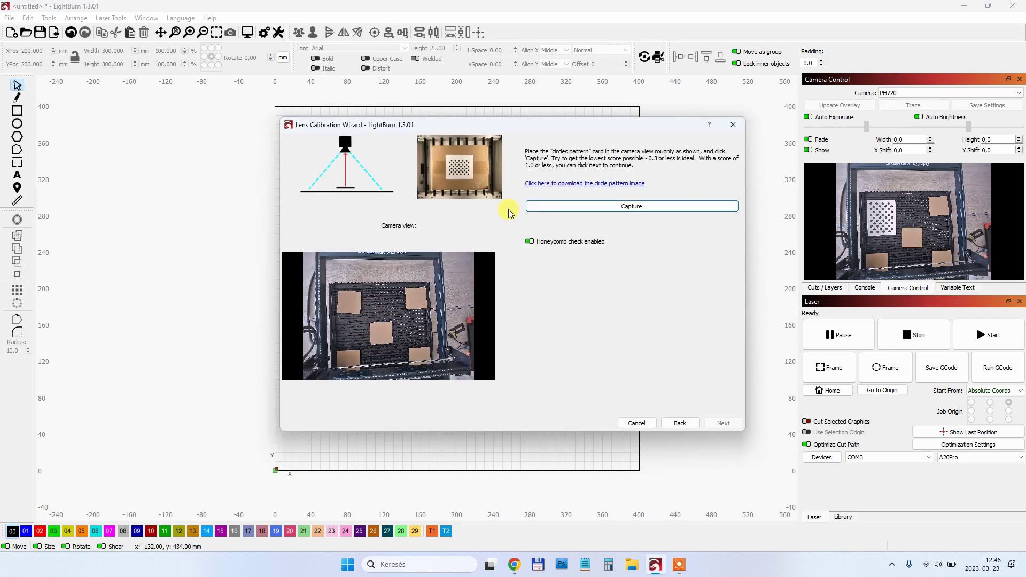
# Capture the circle pattern for the first lens calibration positions, starting at the bed centre, with the honeycomb check disabled.
pyautogui.click(631, 207)
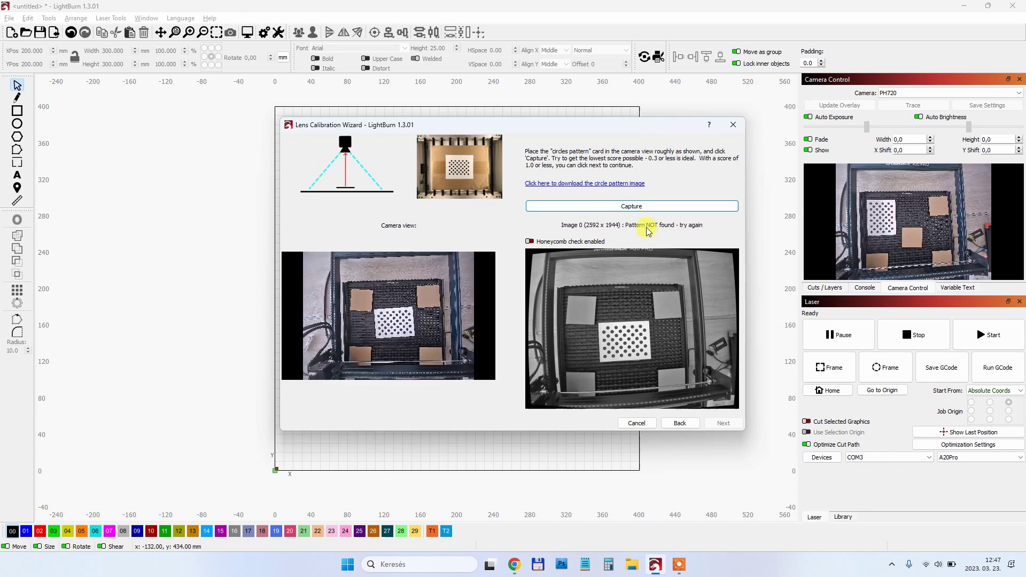
pyautogui.click(570, 208)
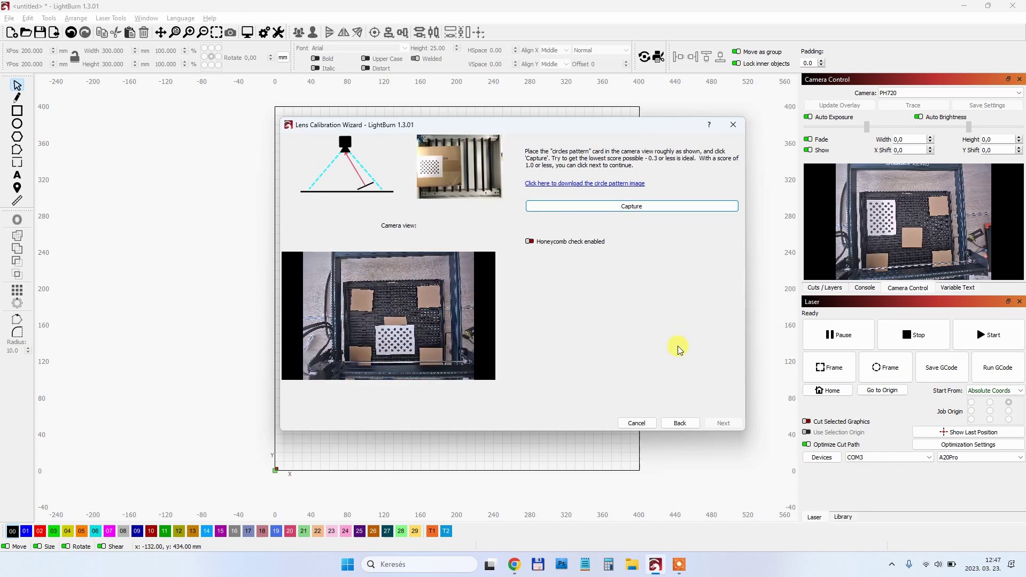
pyautogui.click(634, 207)
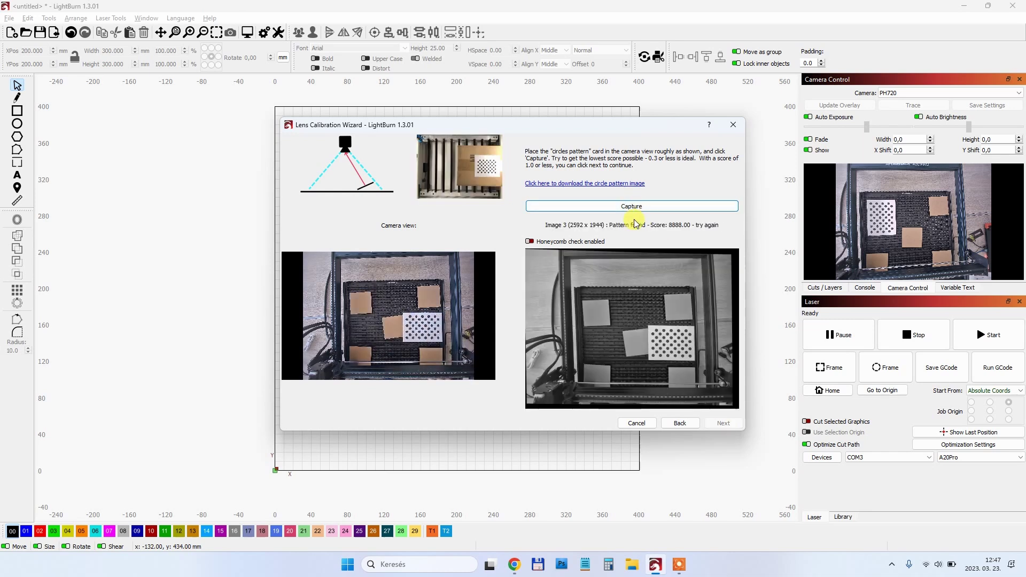
# Recapture the right-side circle pattern, capture the top-centre and lower-right corner positions, and proceed with the lens calibration.
pyautogui.click(636, 208)
pyautogui.click(722, 422)
pyautogui.click(632, 207)
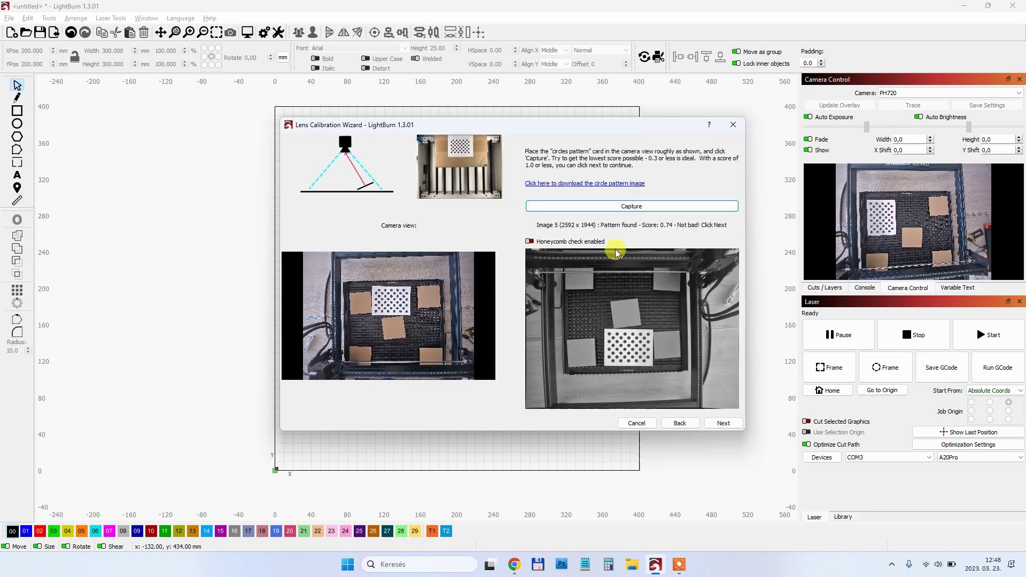
pyautogui.click(719, 422)
pyautogui.click(631, 206)
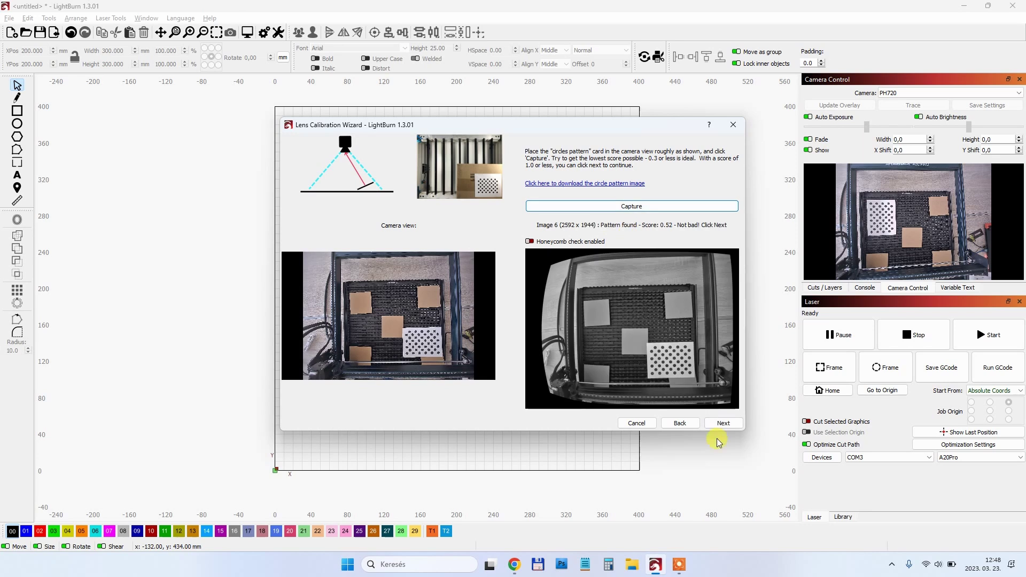
pyautogui.click(722, 423)
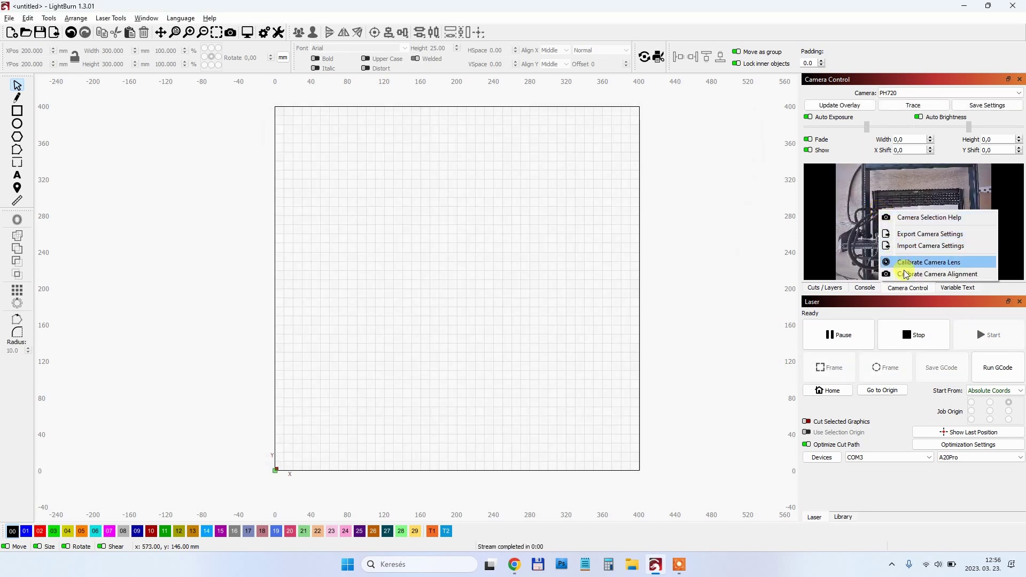
# Start the camera alignment calibration and continue with the PH720 camera.
pyautogui.click(906, 274)
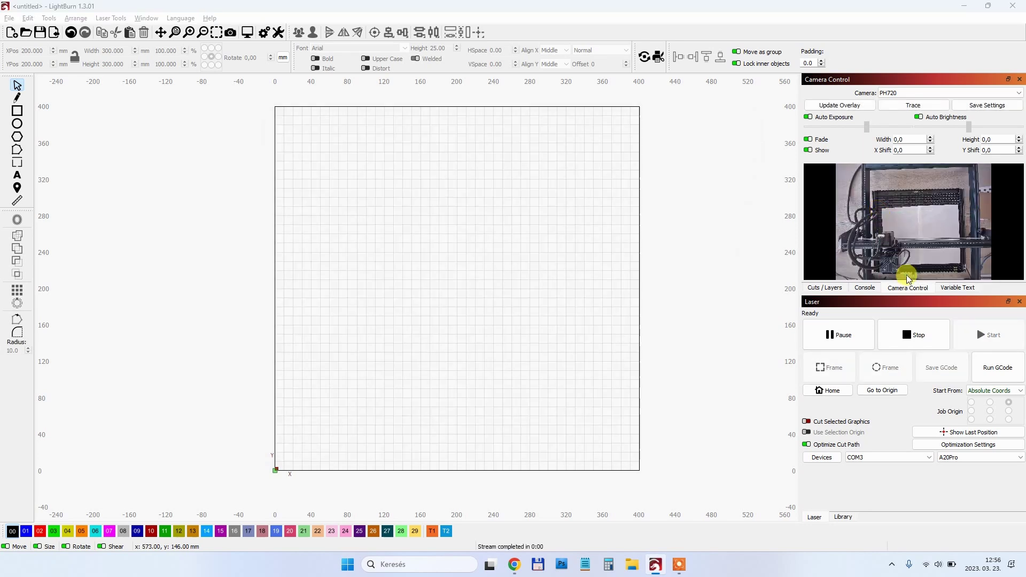
pyautogui.click(467, 279)
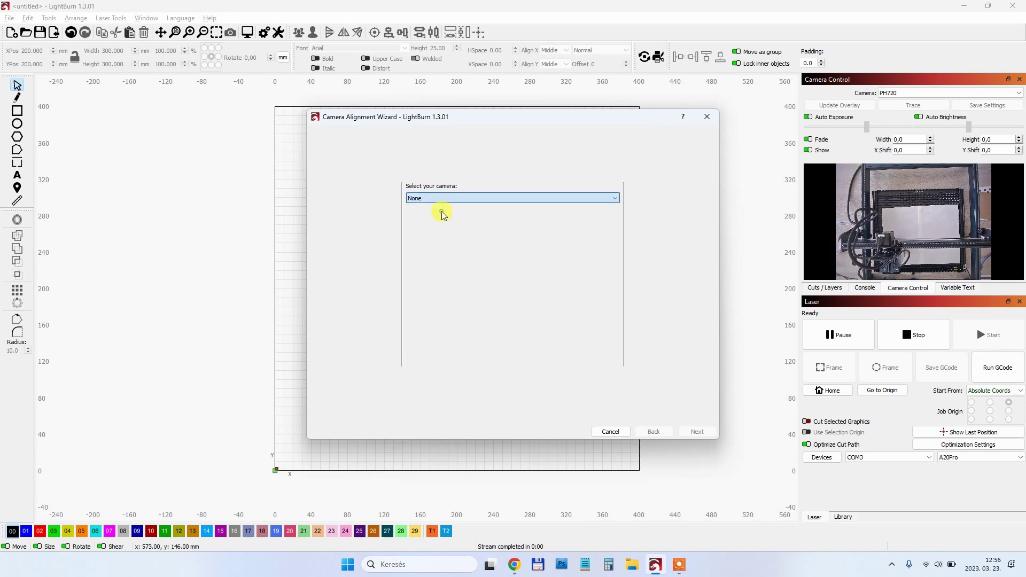
pyautogui.click(698, 433)
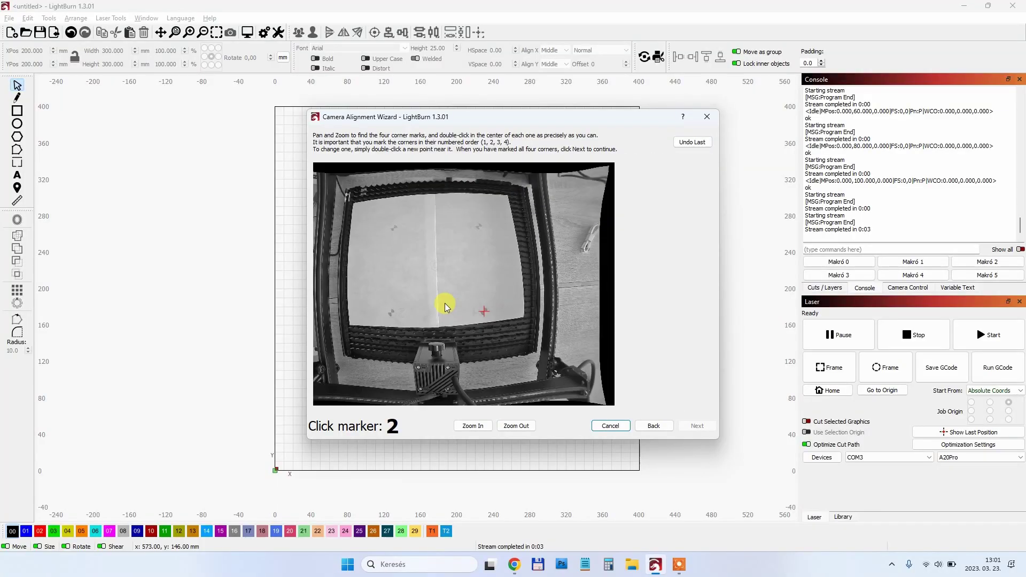
# Mark the centres of corner markers 2 and 3 precisely in the captured alignment image.
pyautogui.scroll(5, 433, 287)
pyautogui.doubleClick(433, 287)
pyautogui.scroll(-5, 463, 213)
pyautogui.scroll(5, 456, 181)
pyautogui.doubleClick(456, 181)
pyautogui.scroll(-5, 456, 181)
# Mark the centre of corner marker 4 in the captured image and finish the camera alignment.
pyautogui.scroll(5, 632, 190)
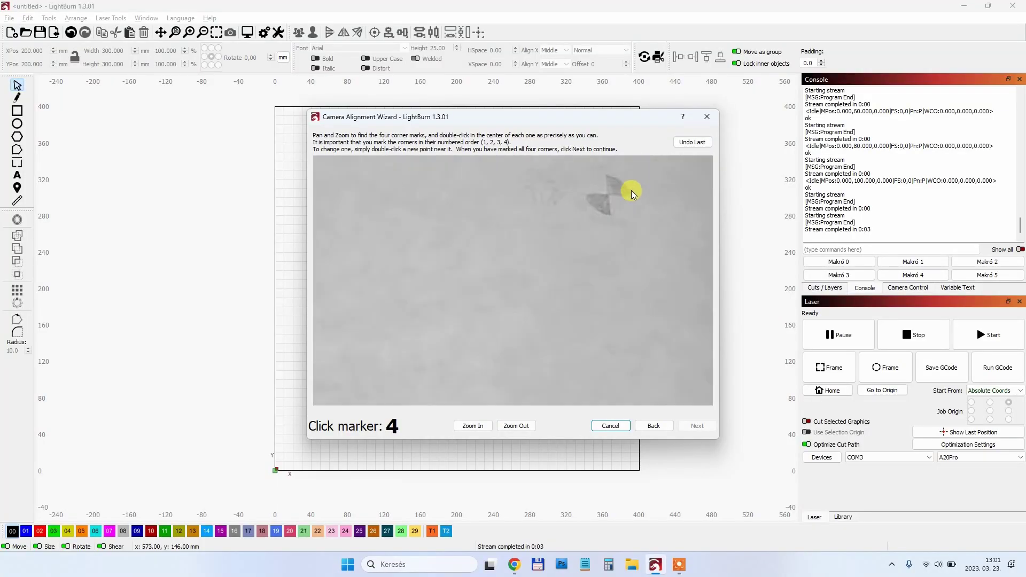
pyautogui.doubleClick(625, 187)
pyautogui.scroll(-5, 568, 229)
pyautogui.click(697, 425)
pyautogui.click(697, 431)
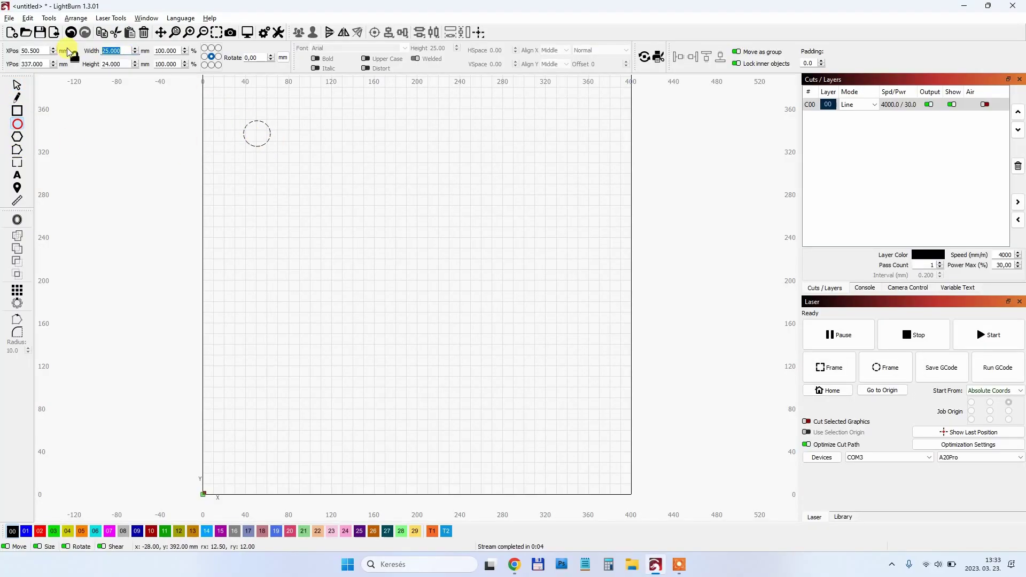
# Set the circle's width and height to 16 mm and enter 50 in the black 00 layer's cut settings.
pyautogui.doubleClick(891, 106)
pyautogui.click(591, 430)
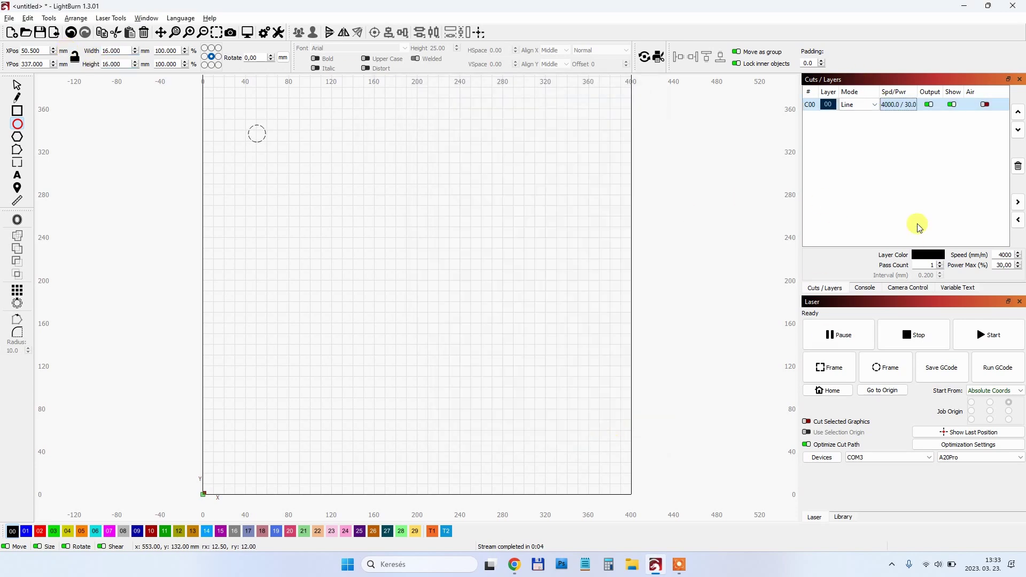
pyautogui.doubleClick(890, 110)
pyautogui.write('50')
pyautogui.click(589, 431)
# Update the workspace overlay with a fresh image from the PH720 camera.
pyautogui.click(919, 289)
pyautogui.click(840, 106)
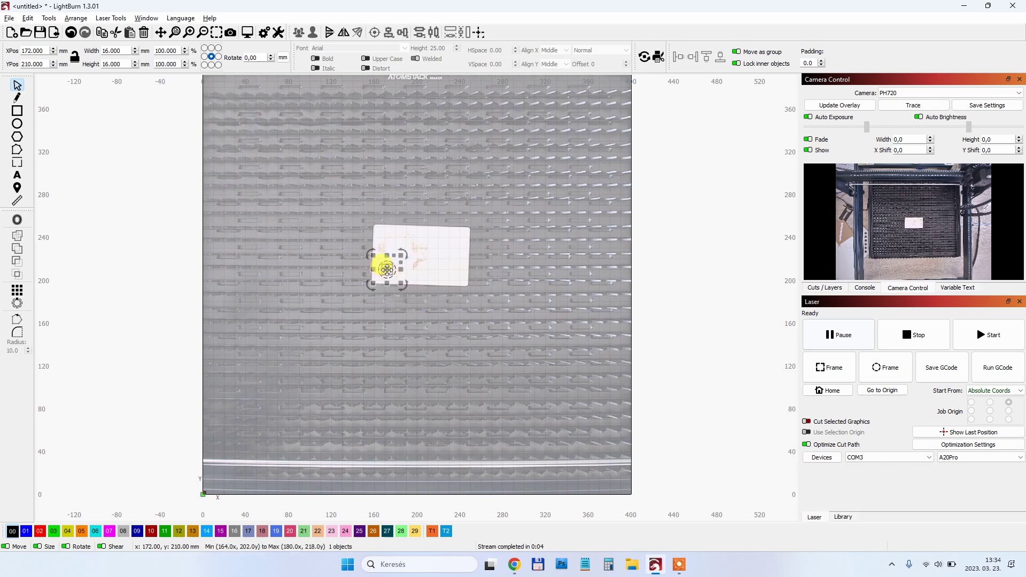
# Position the circle around the small square on the white card at X 172, Y 210 mm and frame it with the laser.
pyautogui.scroll(10, 387, 269)
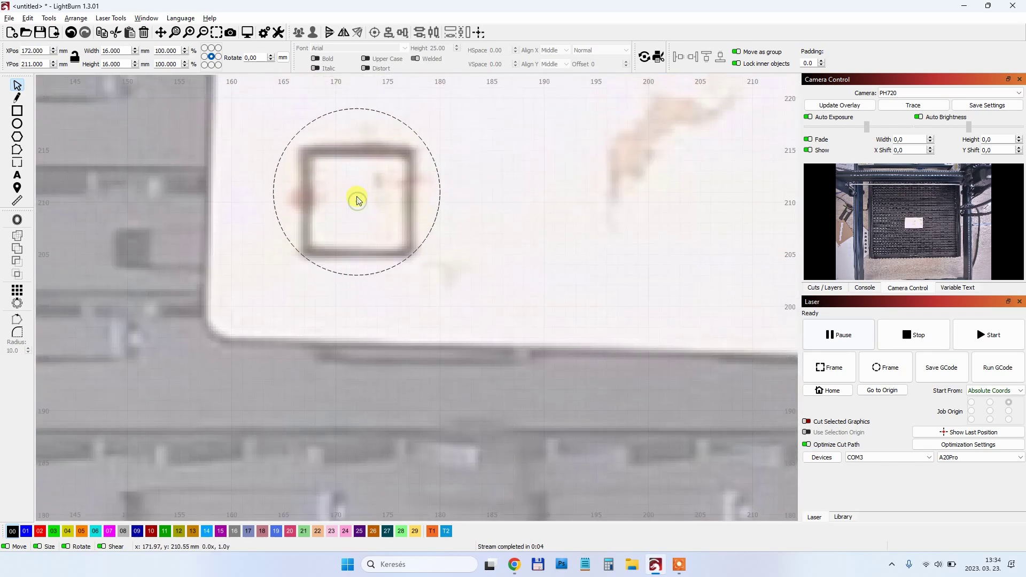
pyautogui.scroll(-10, 390, 238)
pyautogui.click(833, 366)
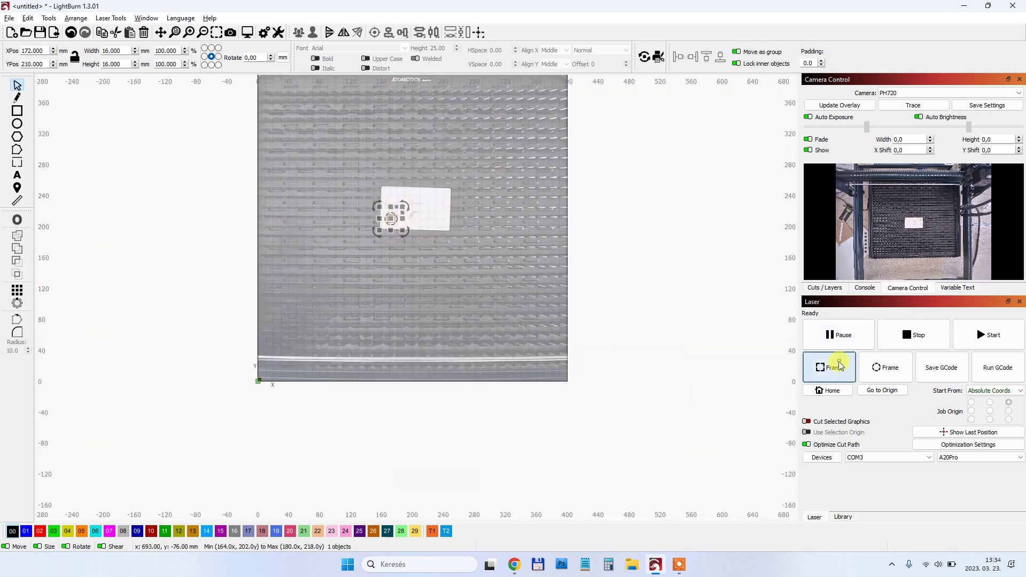